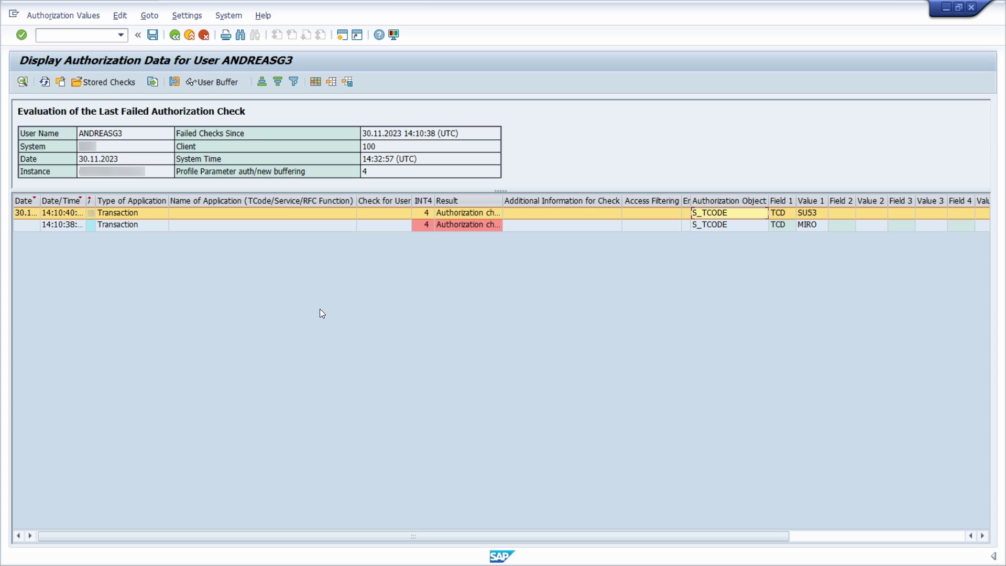
# - Examine the failed authorization checks in SU53, highlighting the MIRO value and the Authorization Object column
pyautogui.click(98, 30)
pyautogui.write('SU53')
pyautogui.click(812, 225)
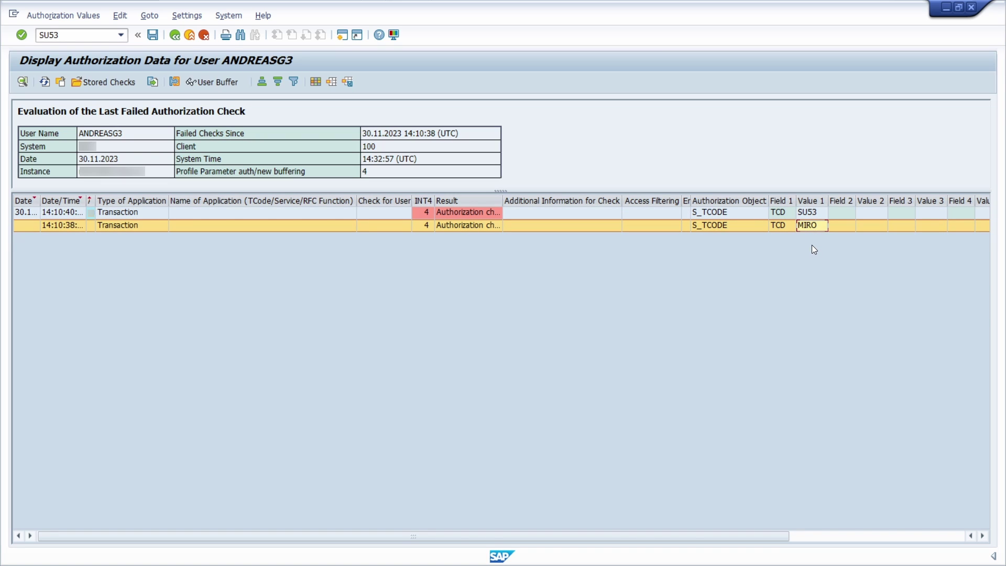
pyautogui.click(729, 201)
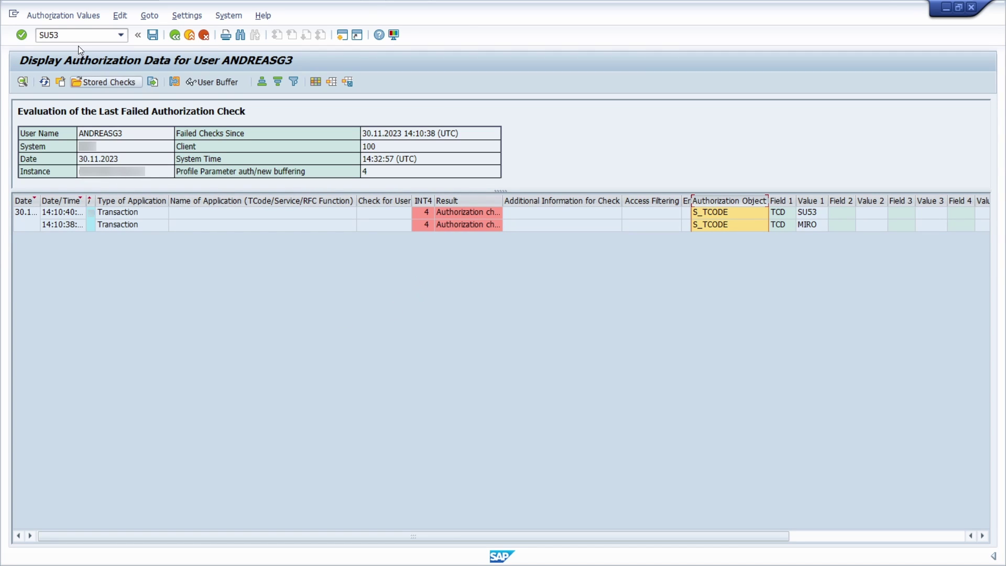
# - Switch to transaction SU24 for maintaining authorization default values
pyautogui.moveTo(60, 34); pyautogui.dragTo(7, 33)
pyautogui.write('/n')
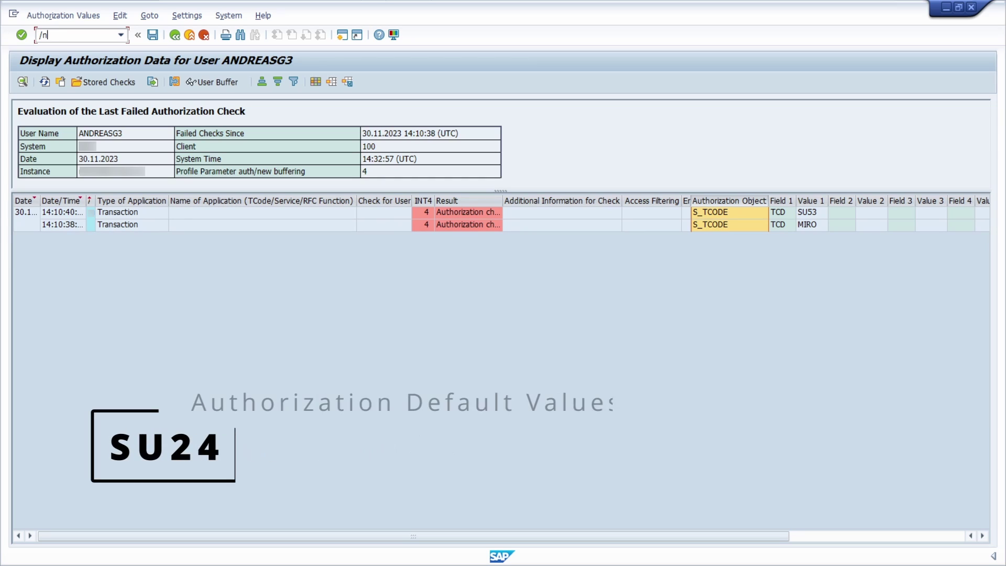
pyautogui.write('su24')
pyautogui.press('Return')
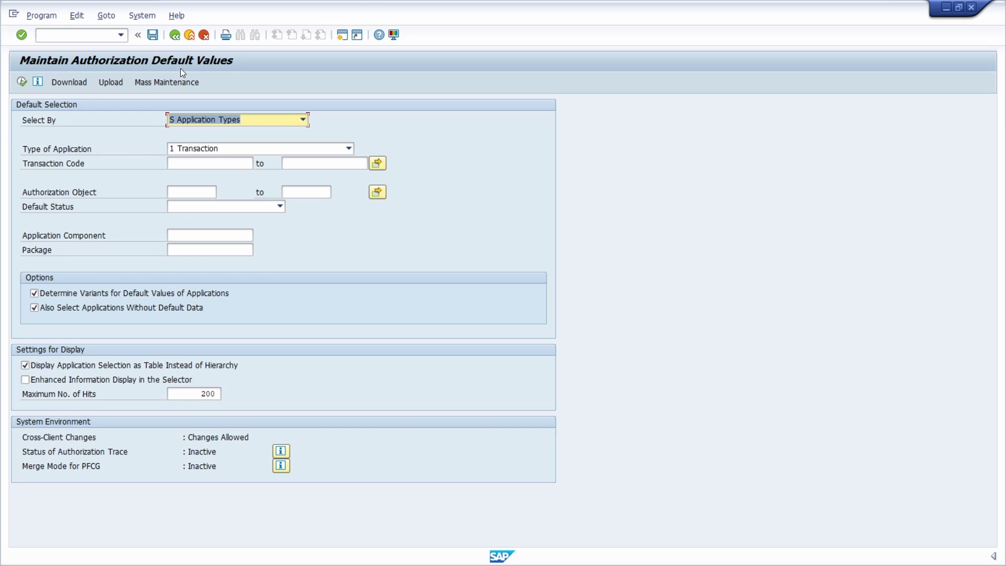
# - Display the SU24 data for transaction code MM01, review its authorization objects and select S_TCODE
pyautogui.click(200, 160)
pyautogui.write('MM01')
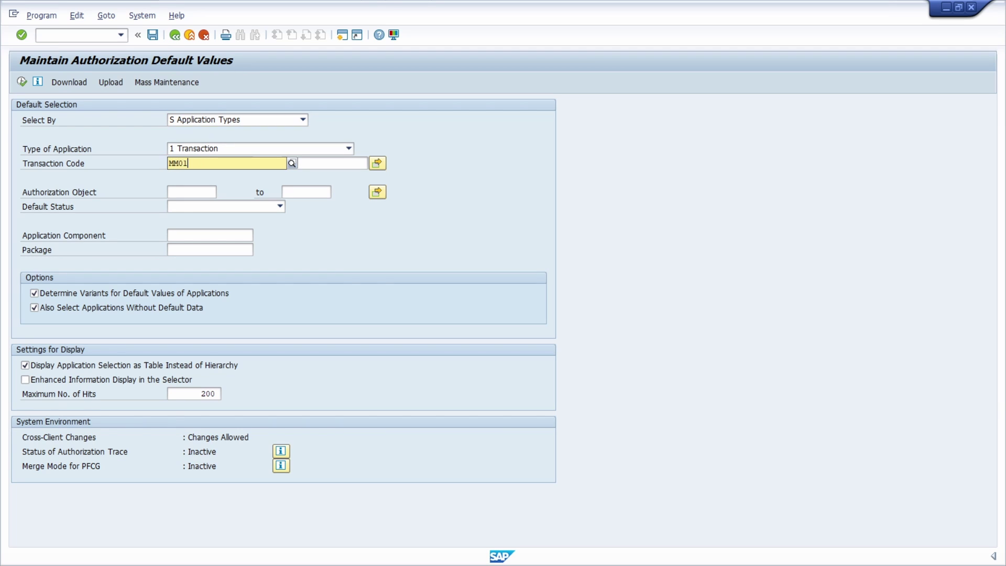
pyautogui.press('Return')
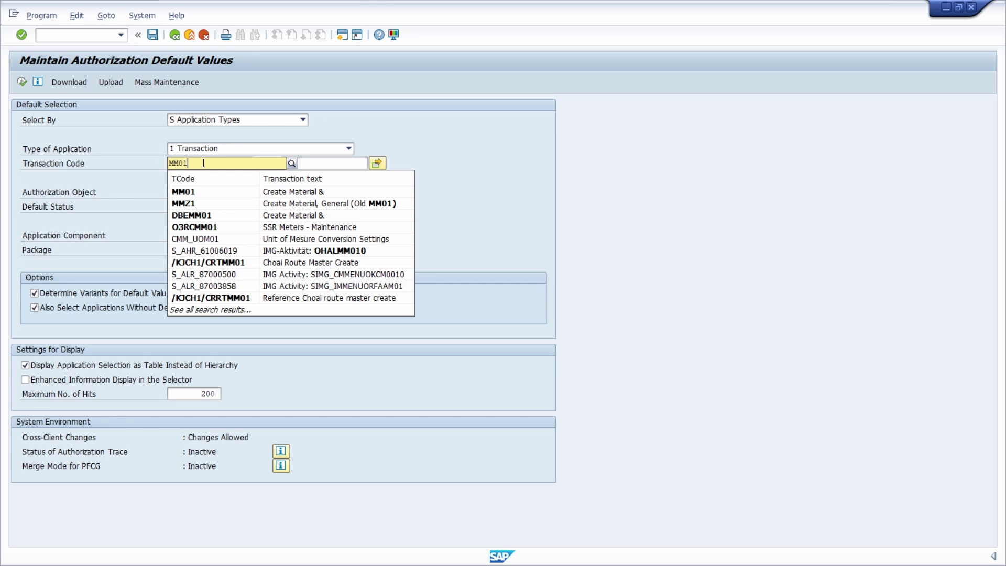
pyautogui.click(22, 83)
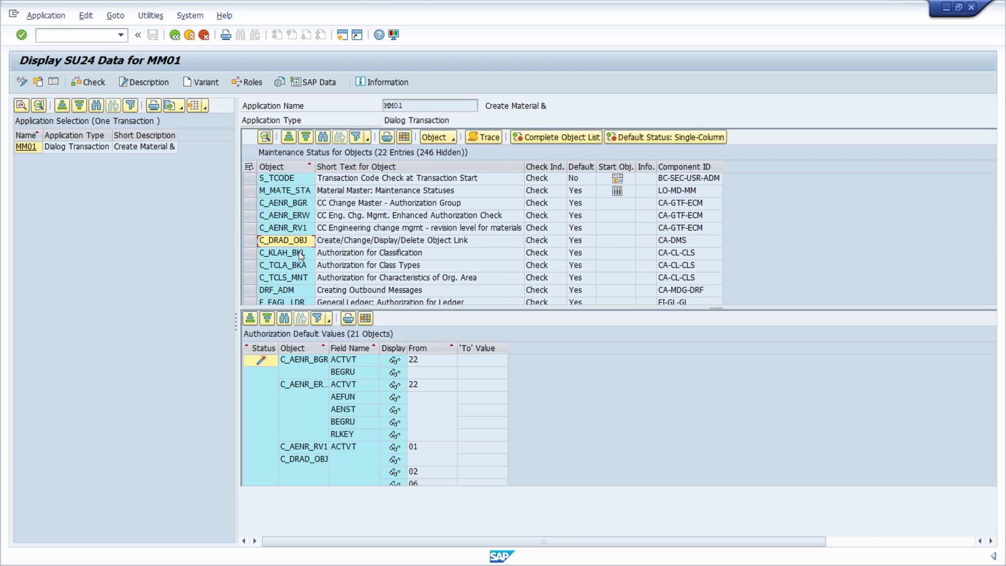
pyautogui.scroll(-4, 300, 259)
pyautogui.scroll(4, 300, 255)
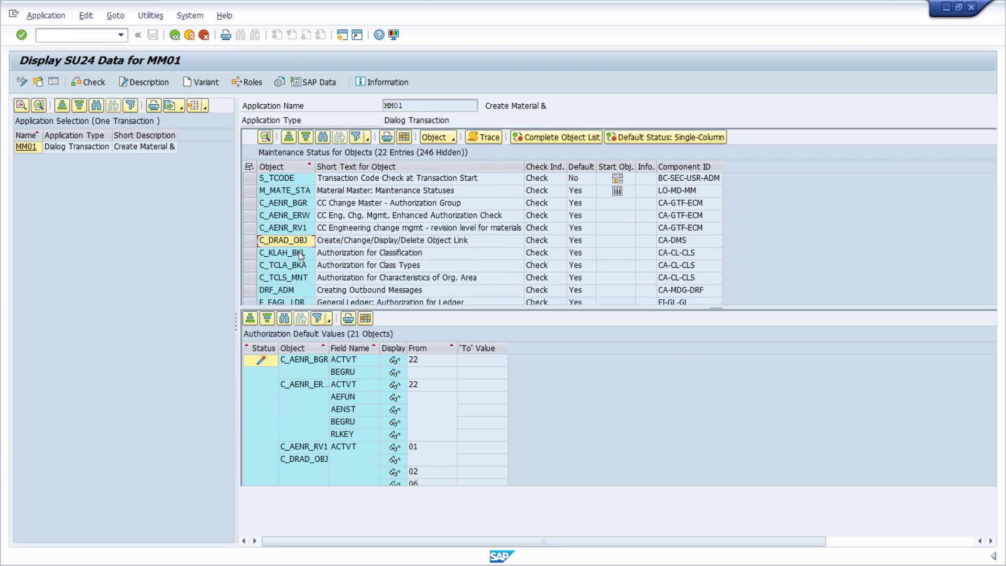
pyautogui.click(295, 181)
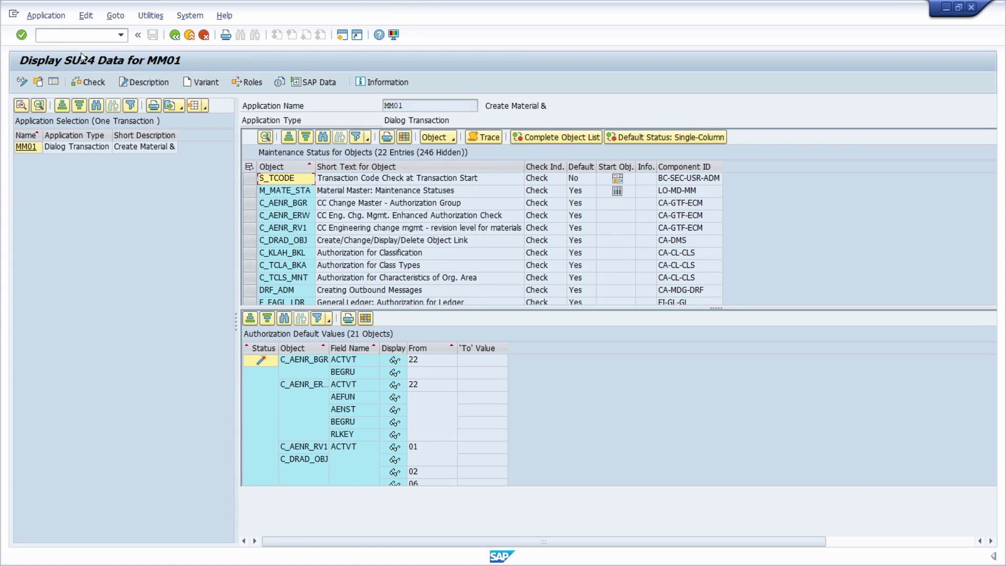
# - Switch to transaction SU21 for authorization object maintenance
pyautogui.click(80, 35)
pyautogui.write('/nsu21')
pyautogui.press('Return')
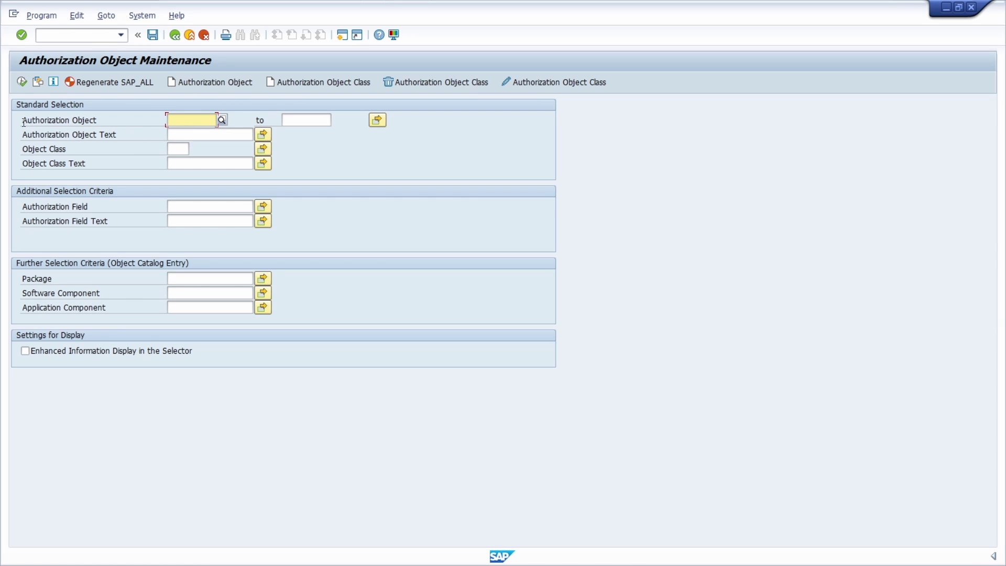
# - Search for the authorization object S_TCODE and display its definition
pyautogui.moveTo(24, 120); pyautogui.dragTo(107, 122)
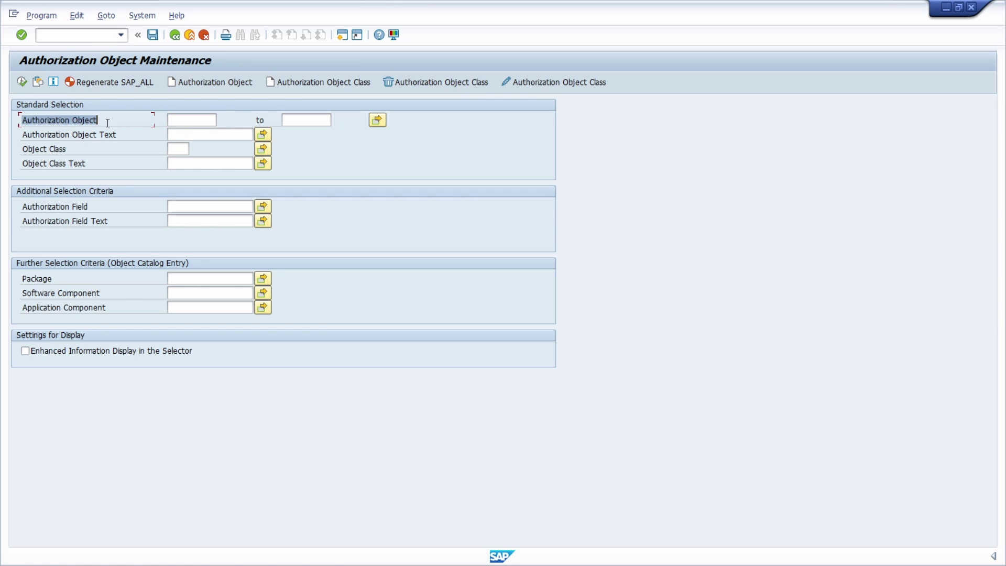
pyautogui.click(176, 120)
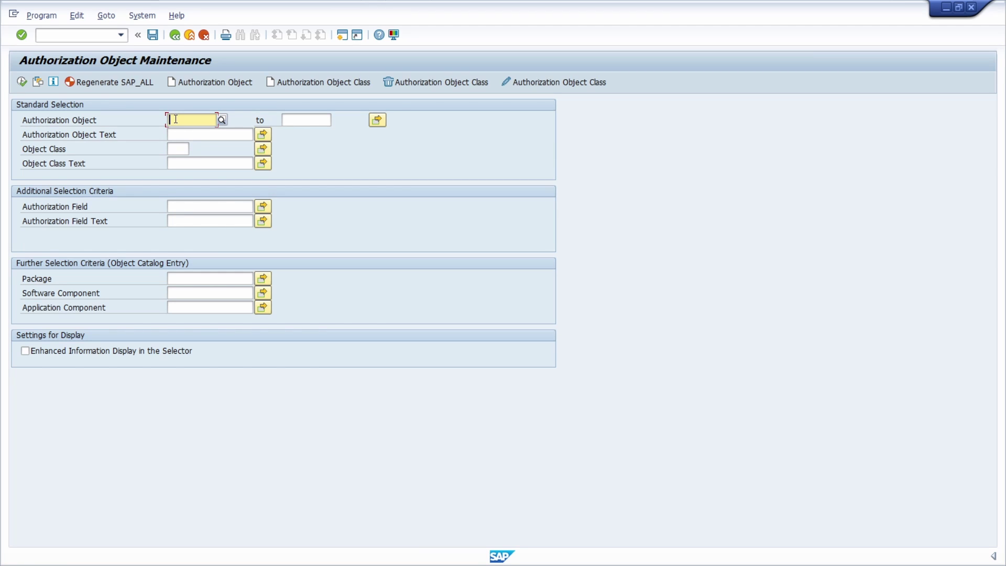
pyautogui.write('s_tcode')
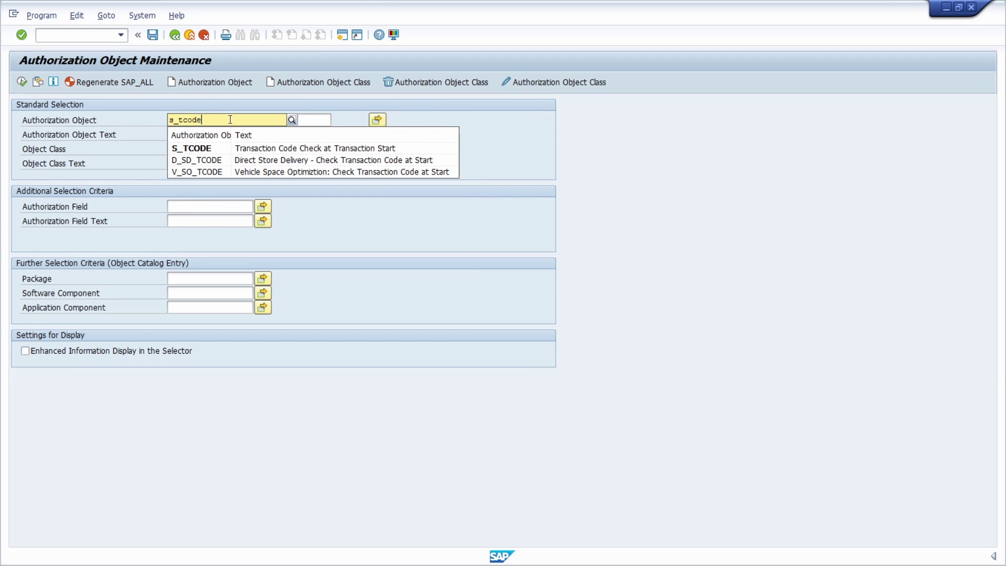
pyautogui.press('Escape')
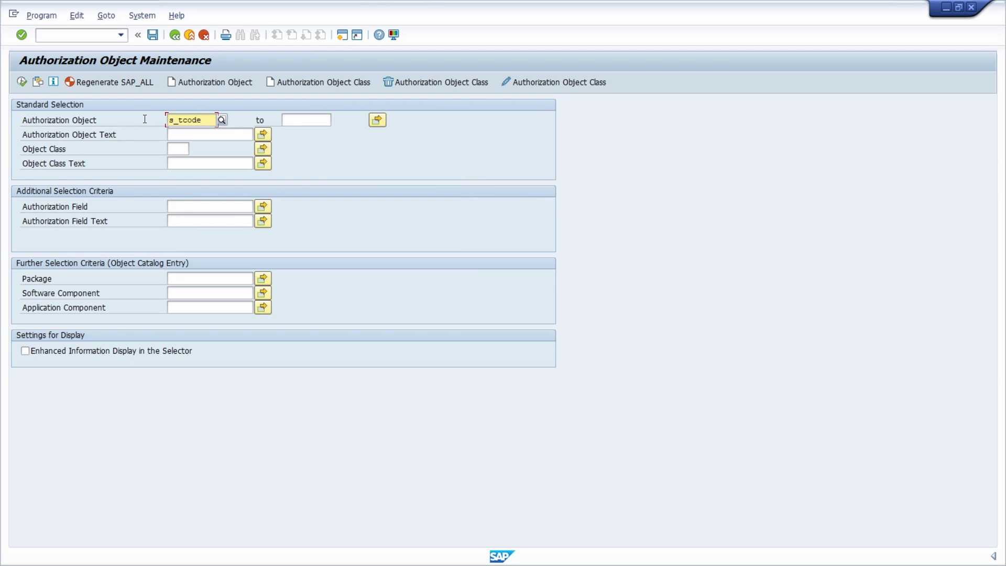
pyautogui.click(21, 82)
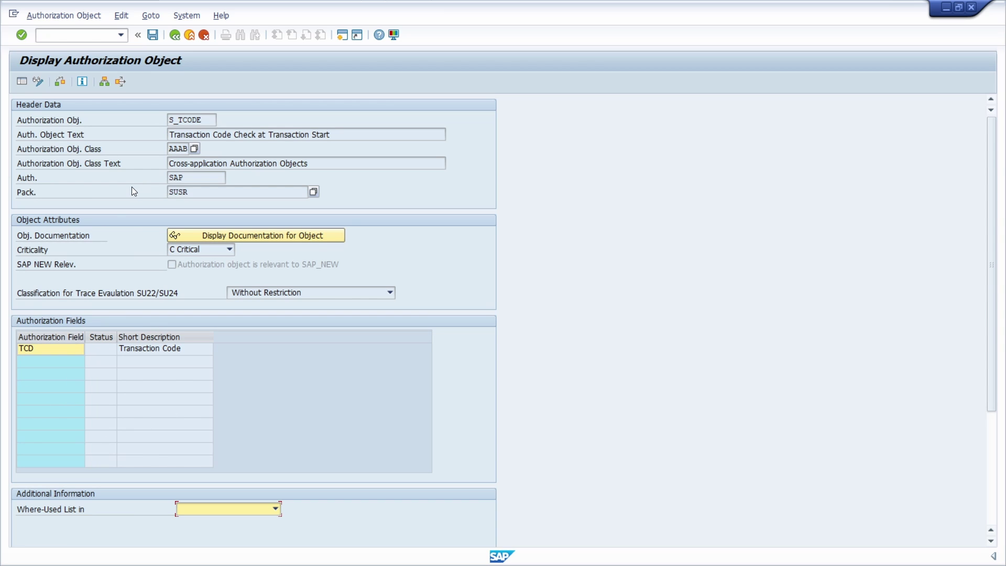
# - Open the authorization field TCD of S_TCODE and drill into its data element TCODE
pyautogui.click(41, 348)
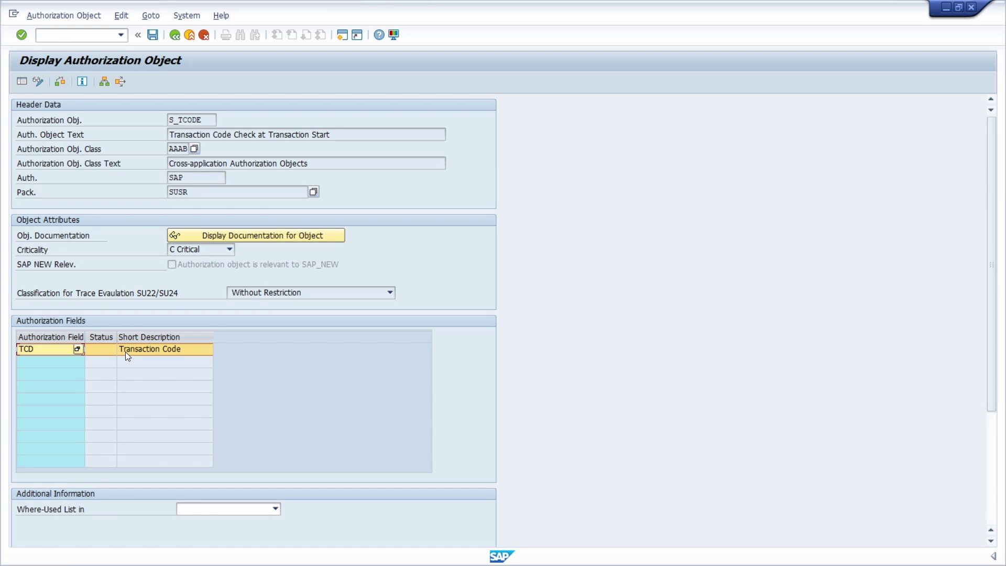
pyautogui.doubleClick(58, 351)
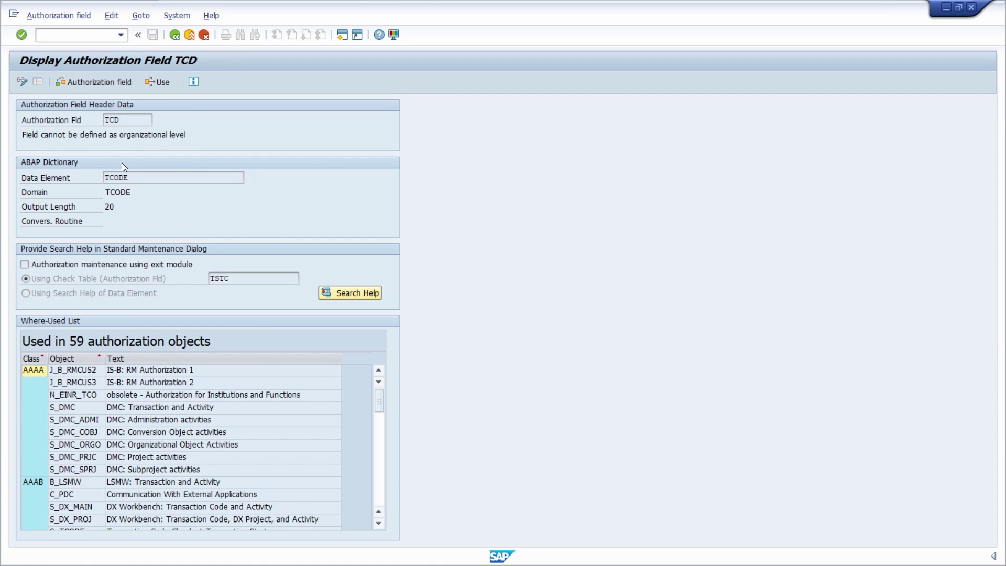
pyautogui.doubleClick(146, 179)
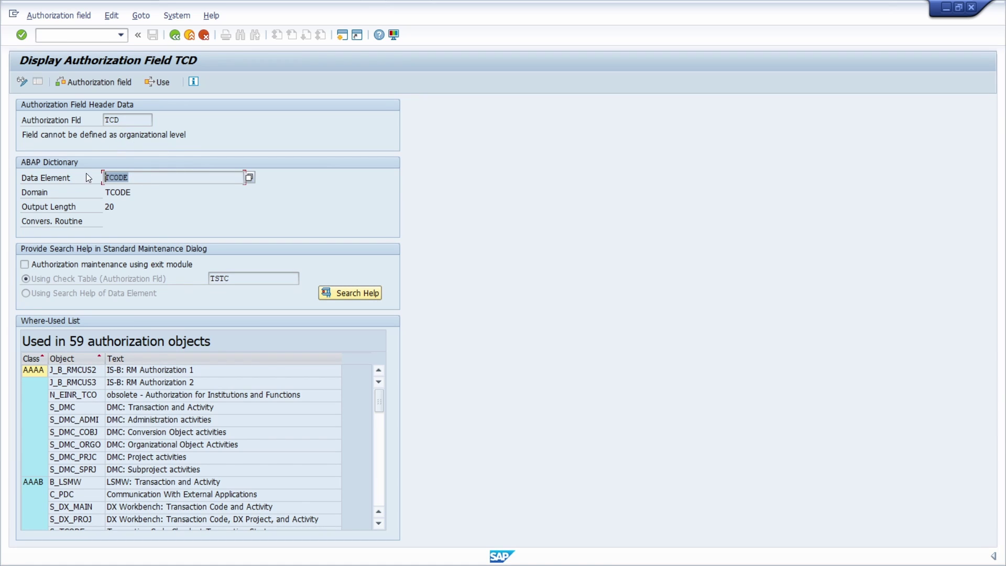
pyautogui.click(136, 179)
pyautogui.click(152, 192)
pyautogui.doubleClick(132, 179)
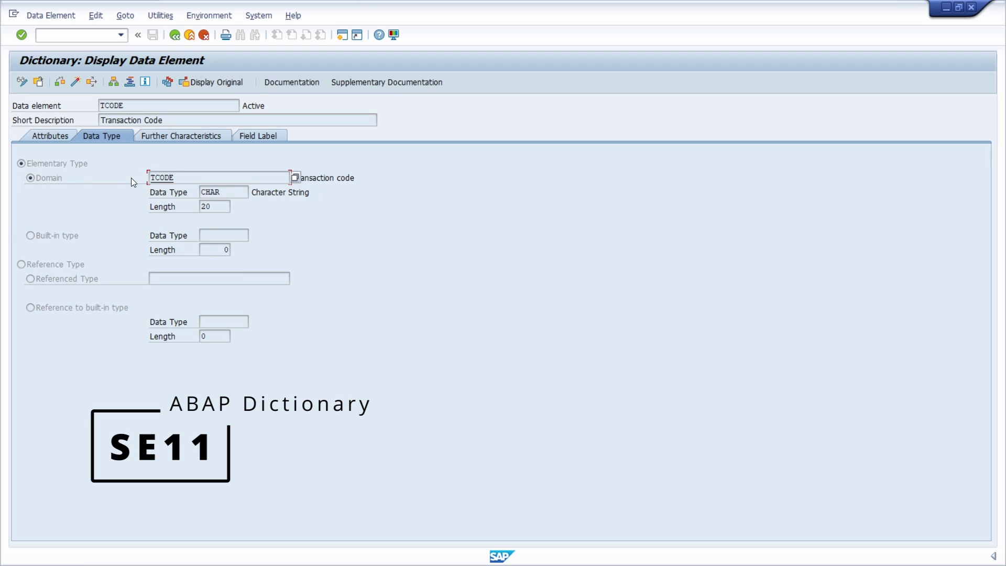
# - Open the domain TCODE, show its value range and open its value table TSTC
pyautogui.doubleClick(173, 177)
pyautogui.click(153, 137)
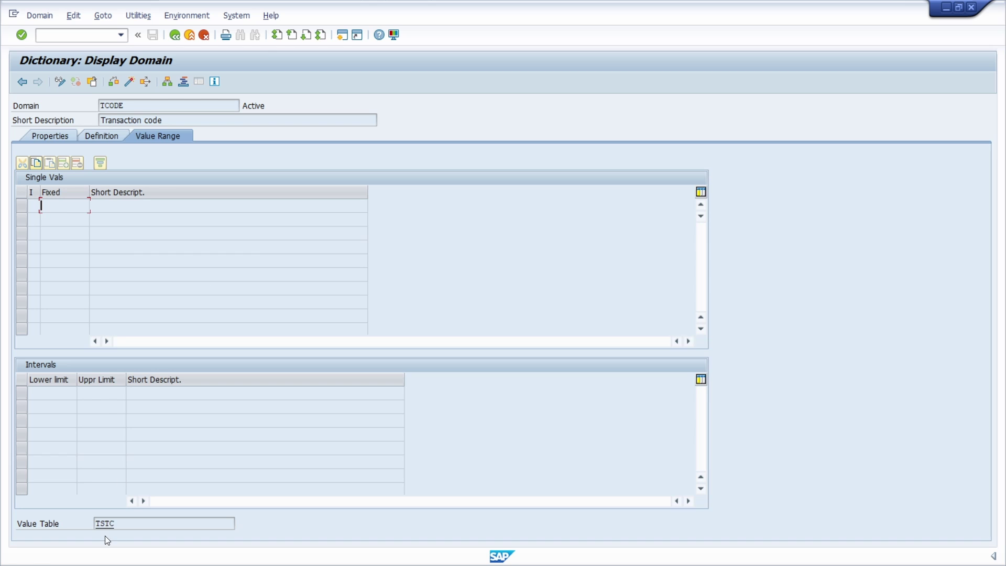
pyautogui.doubleClick(136, 523)
pyautogui.click(139, 523)
pyautogui.doubleClick(139, 523)
# - Return to authorization field TCD to check its search help setting, and go back to the S_TCODE object's field list
pyautogui.press('F3')
pyautogui.press('F3')
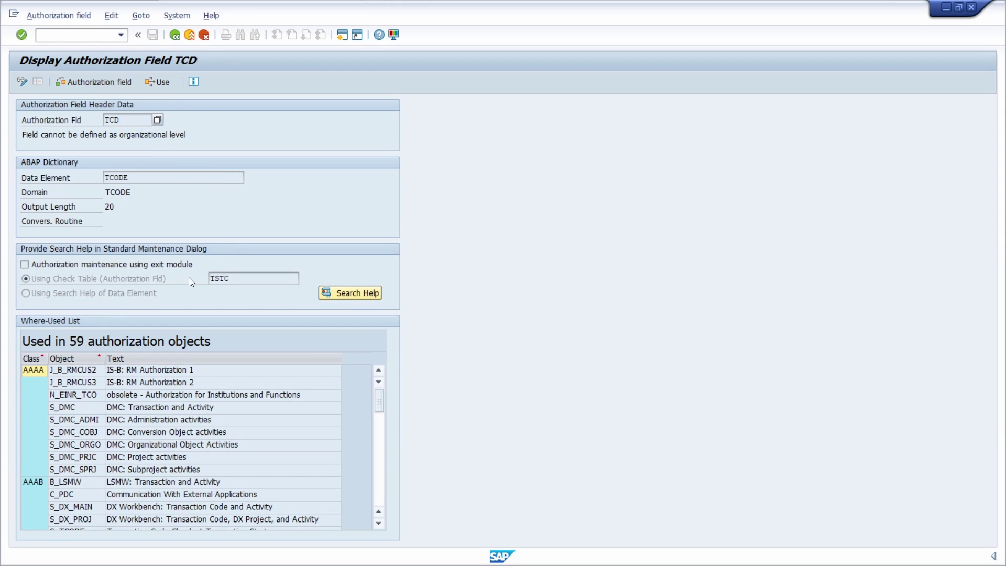
pyautogui.click(134, 285)
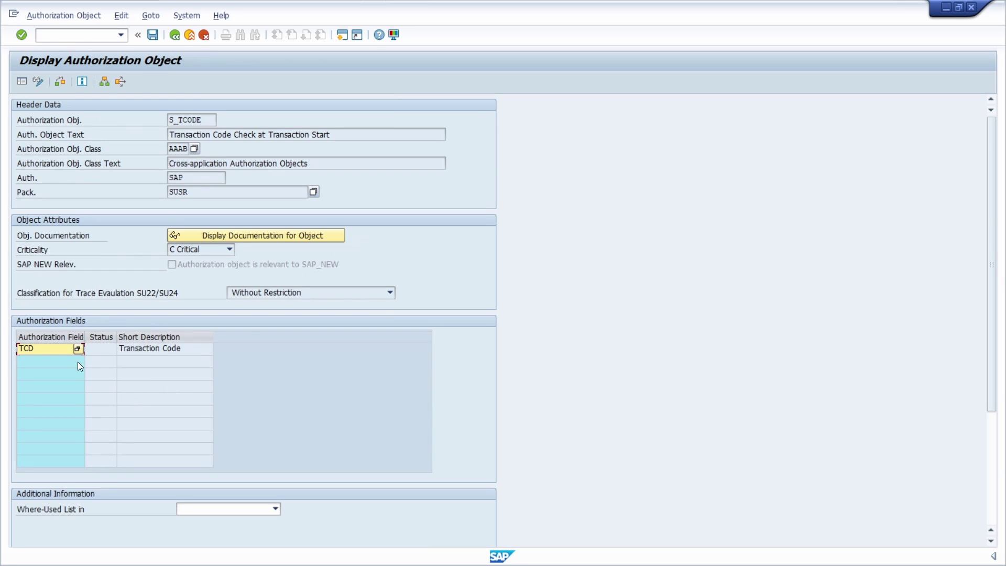
pyautogui.click(52, 361)
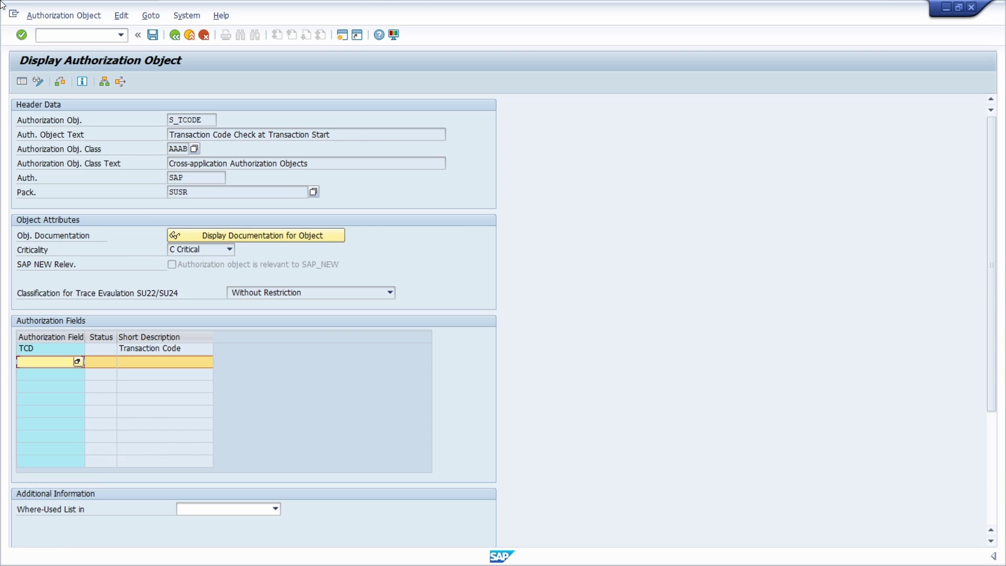
pyautogui.click(180, 122)
# - Switch to transaction SE16N and load the selection criteria for table TOBJ
pyautogui.click(72, 36)
pyautogui.write('/nse16n')
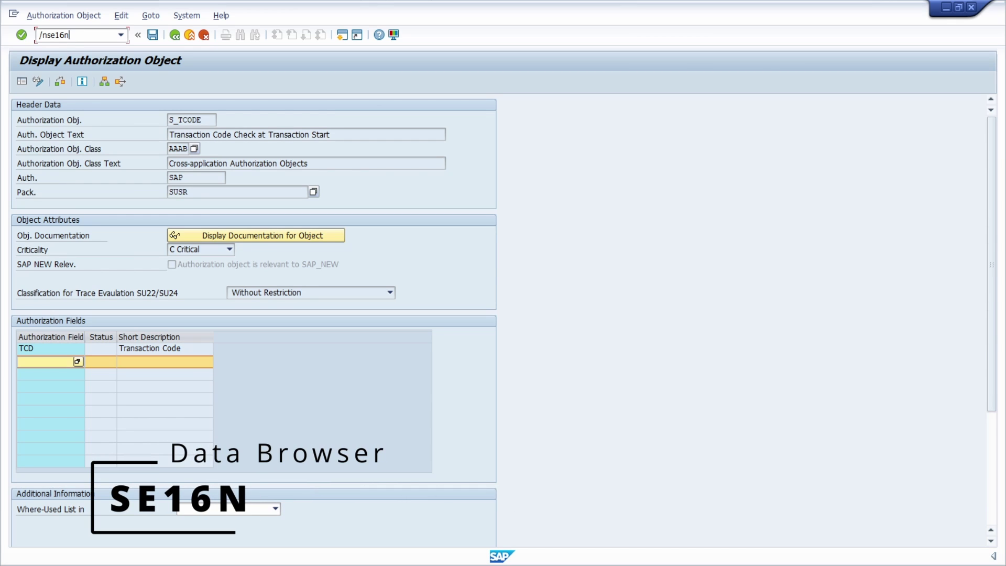
pyautogui.press('Return')
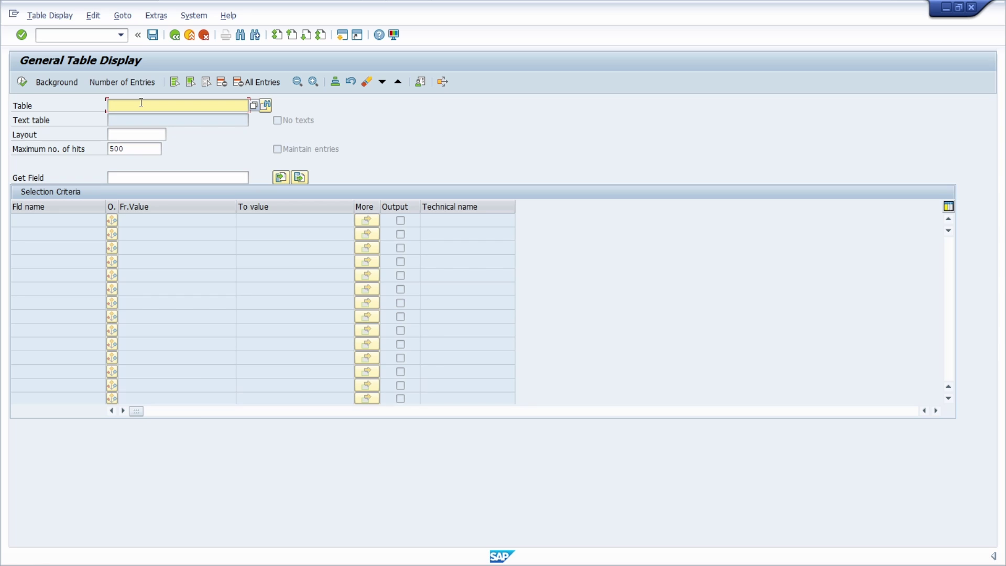
pyautogui.write('to')
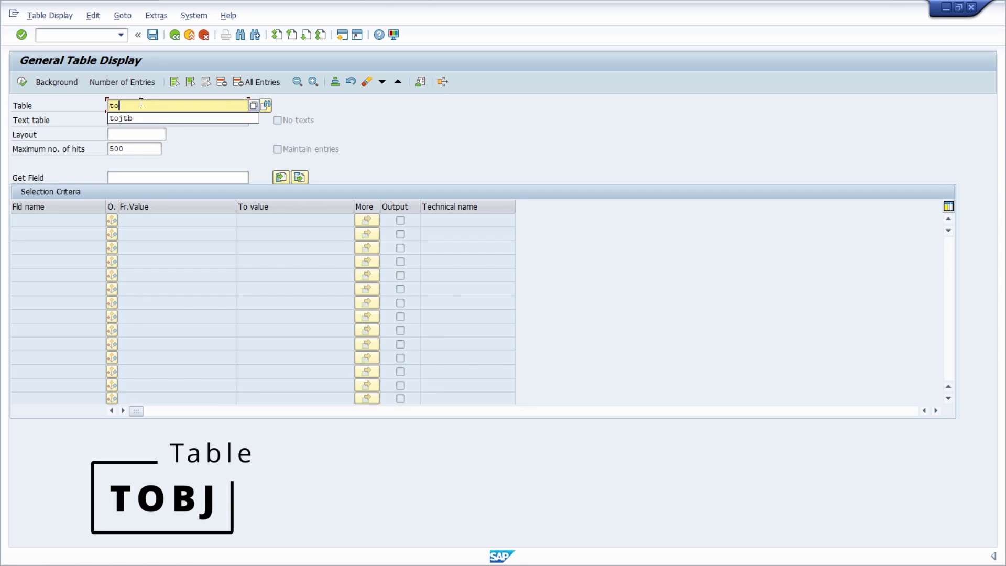
pyautogui.write('bj')
pyautogui.press('Return')
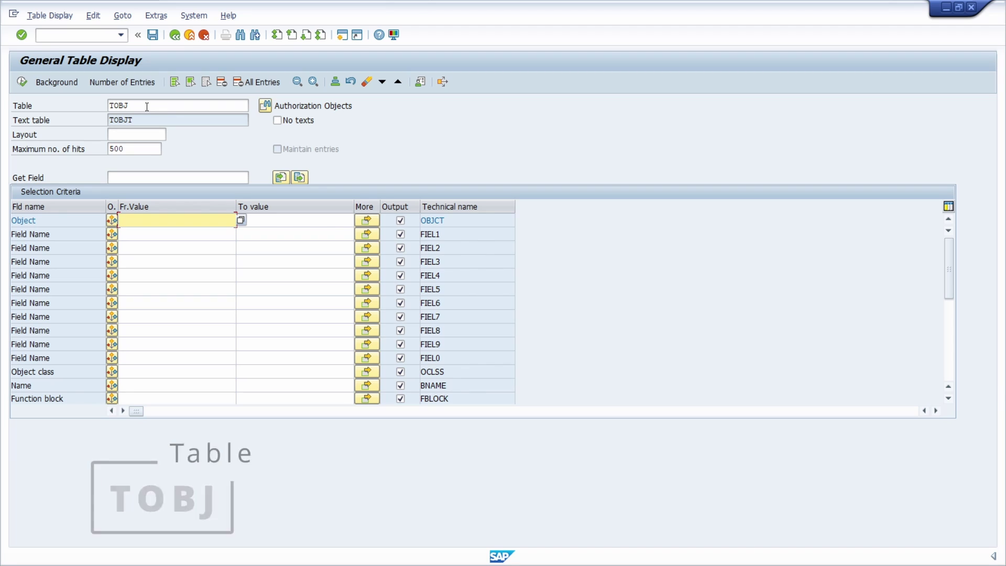
# - Check the table's description and count all entries in TOBJ, closing the count dialog when finished
pyautogui.tripleClick(356, 106)
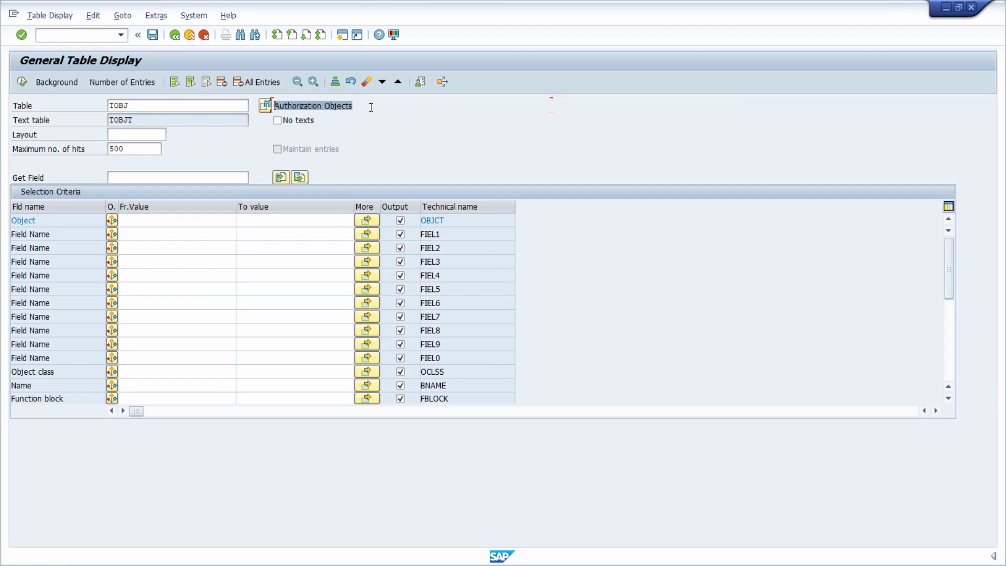
pyautogui.click(371, 108)
pyautogui.click(140, 80)
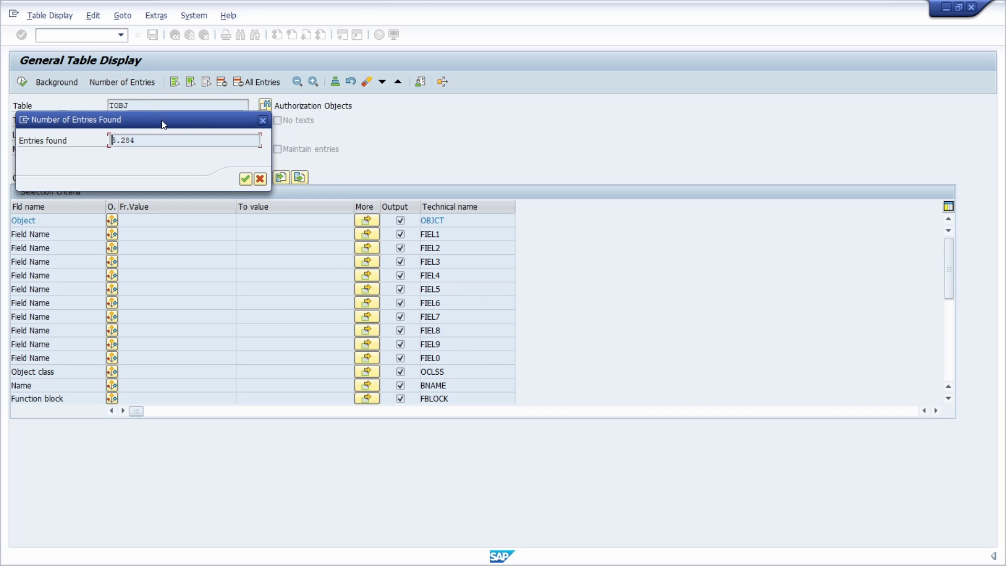
pyautogui.moveTo(164, 124); pyautogui.dragTo(379, 130)
pyautogui.doubleClick(374, 143)
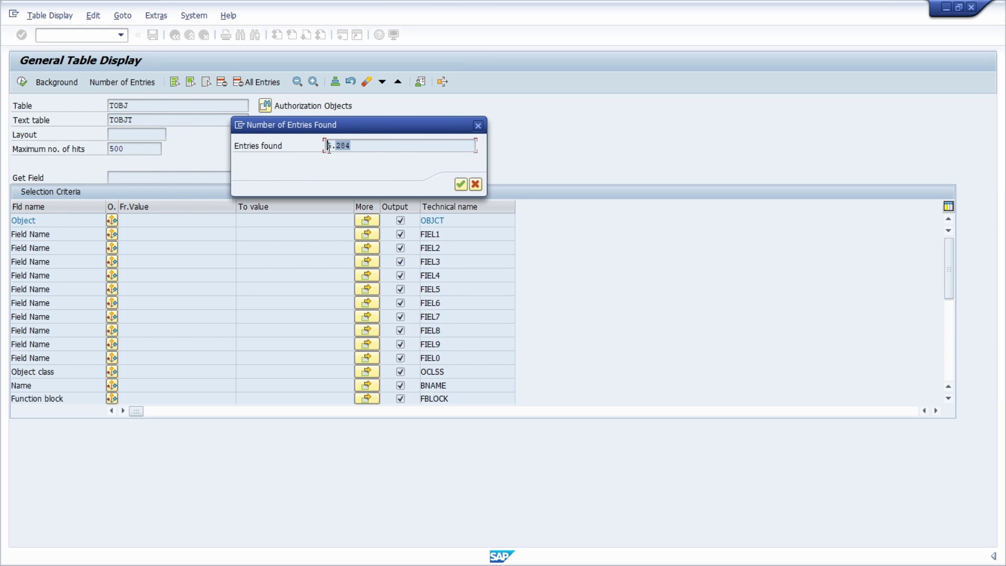
pyautogui.click(374, 143)
pyautogui.click(478, 126)
# - Display the TOBJ entries for the object S_TCODE, return to the selection screen and highlight the text table name
pyautogui.click(189, 223)
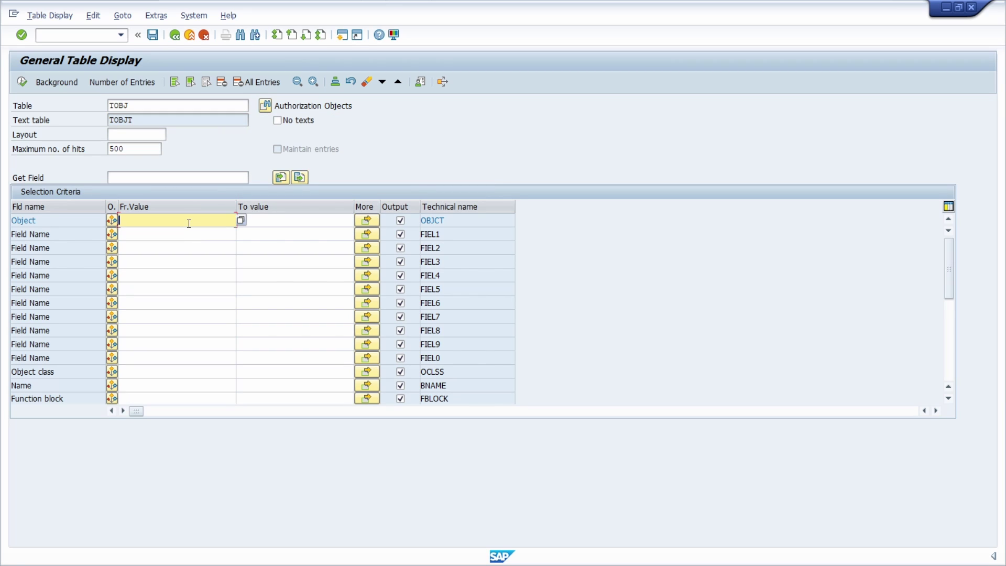
pyautogui.write('s_t')
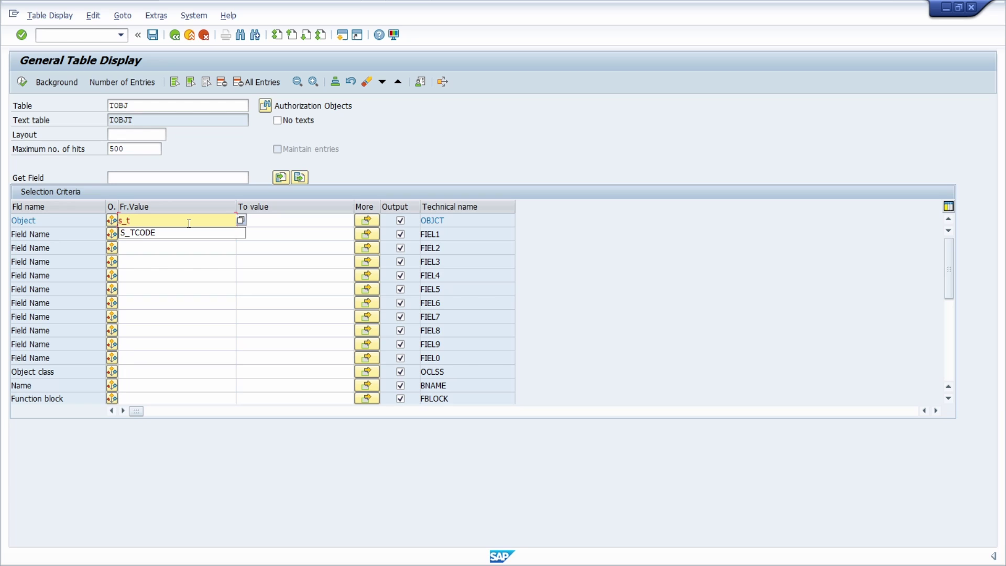
pyautogui.press('Down')
pyautogui.press('Return')
pyautogui.press('F8')
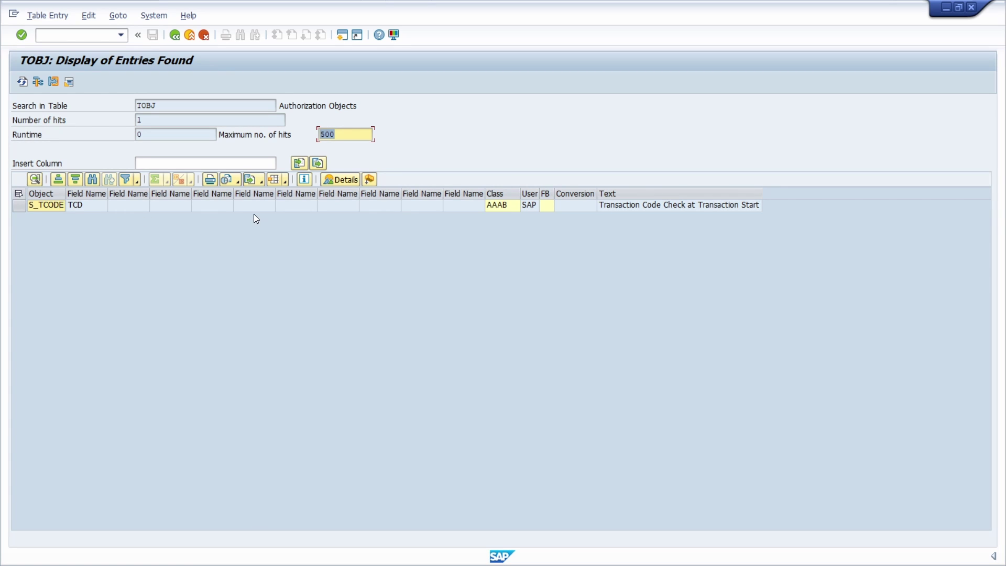
pyautogui.press('F3')
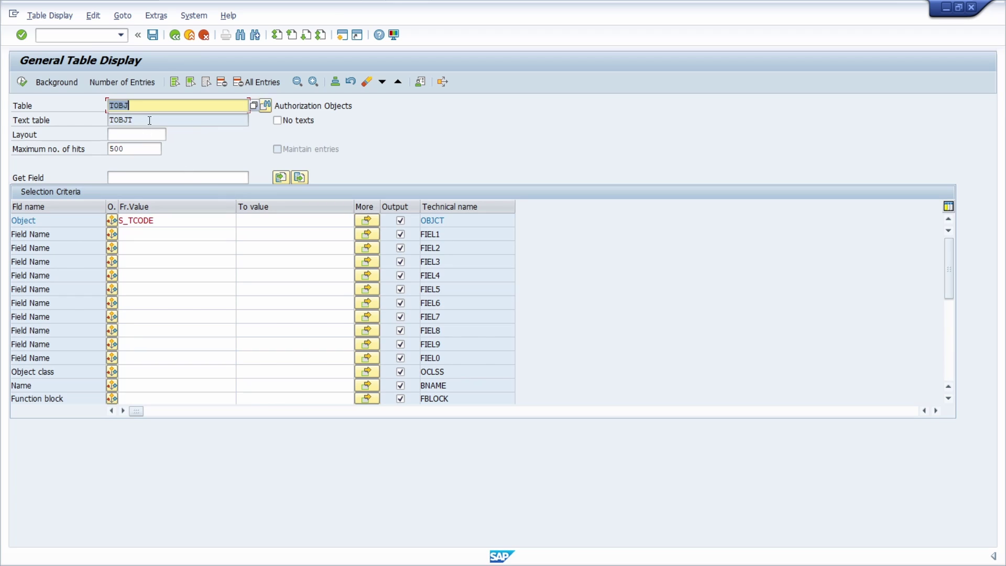
pyautogui.click(198, 117)
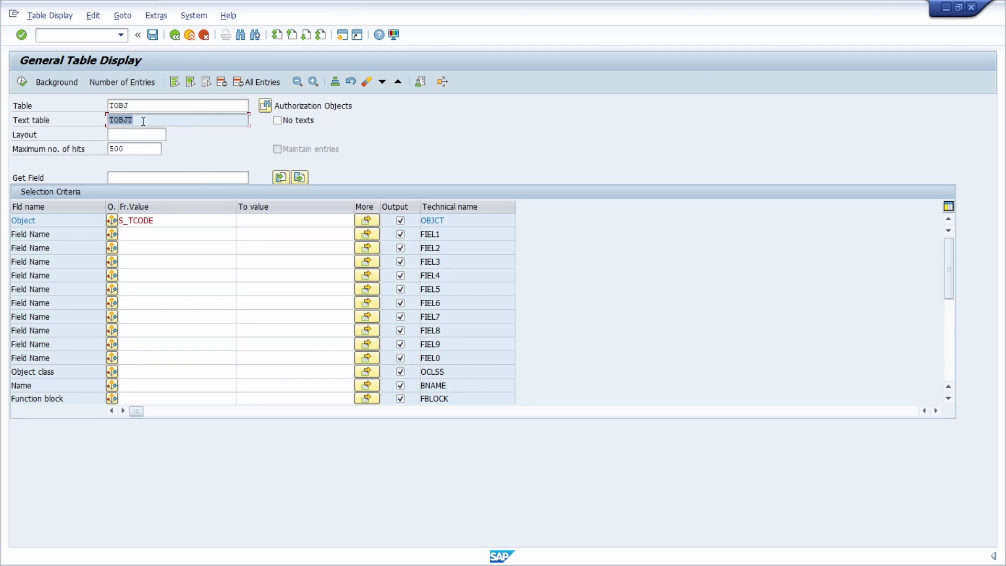
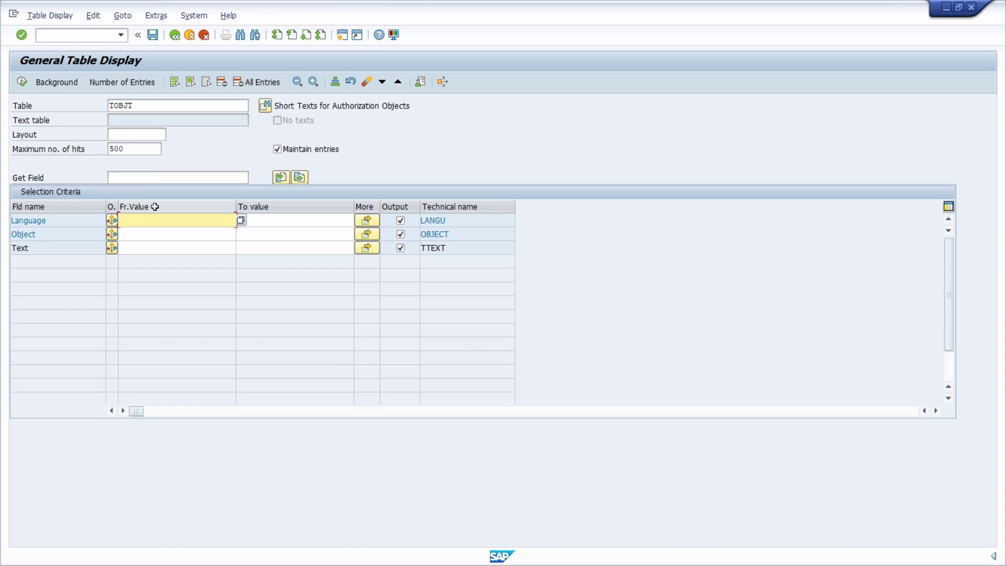
# - Go through the selection fields of text table TOBJT and set the language criterion to DE
pyautogui.click(150, 234)
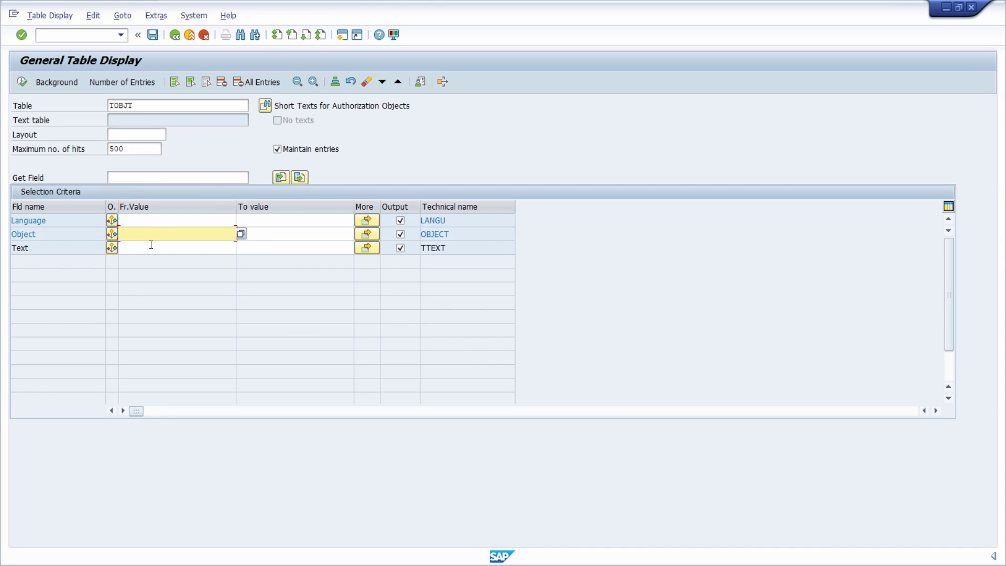
pyautogui.click(155, 250)
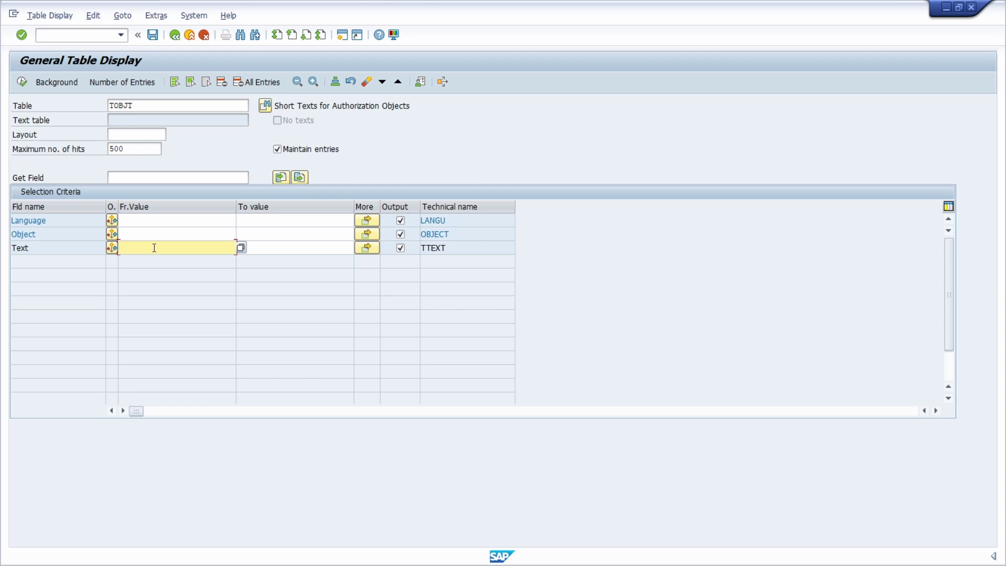
pyautogui.click(144, 220)
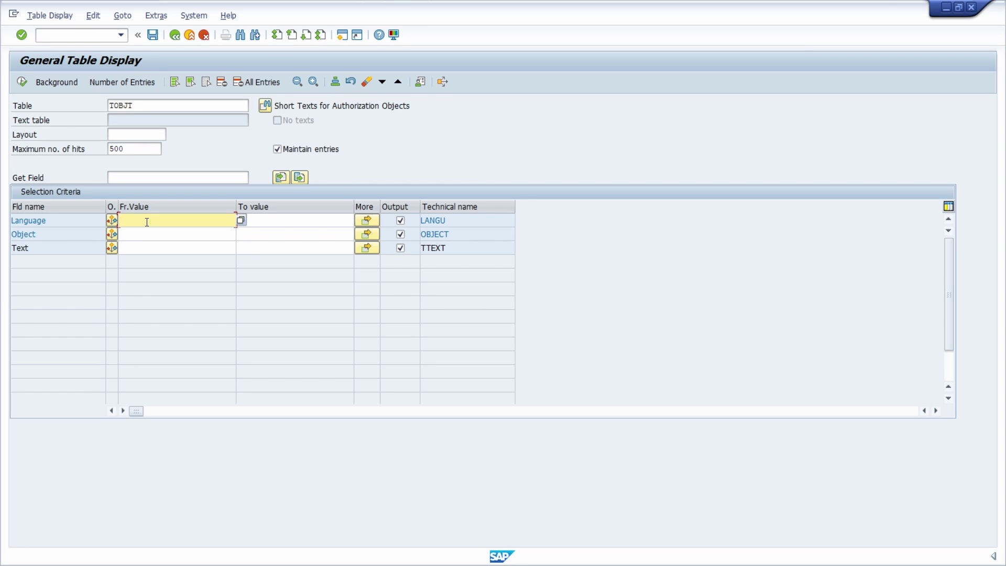
pyautogui.write('EN')
pyautogui.press('BackSpace')
pyautogui.press('BackSpace')
pyautogui.write('DE')
# - Switch to the User Information System with transaction SUIM
pyautogui.click(84, 36)
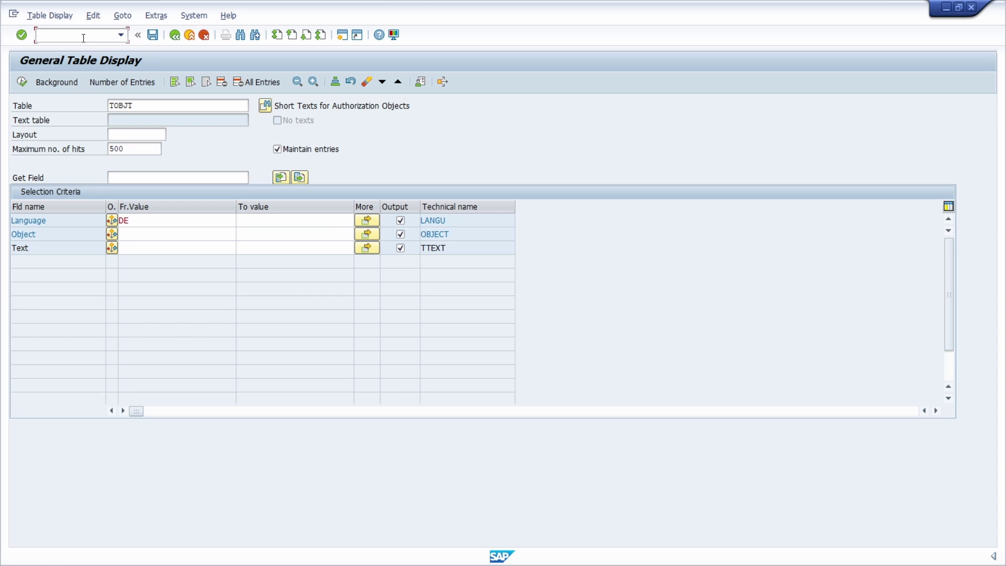
pyautogui.write('/nsui')
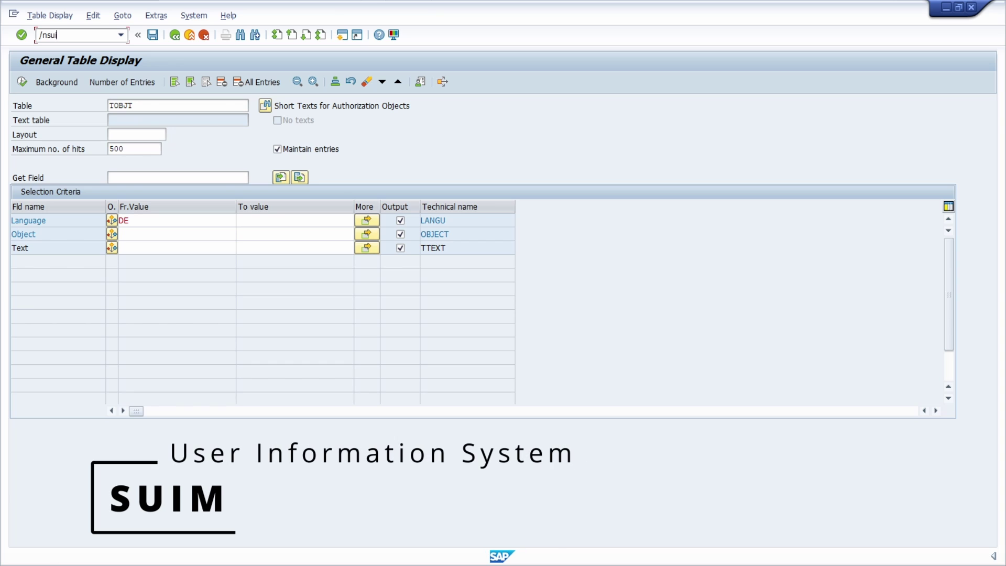
pyautogui.write('m')
pyautogui.press('Return')
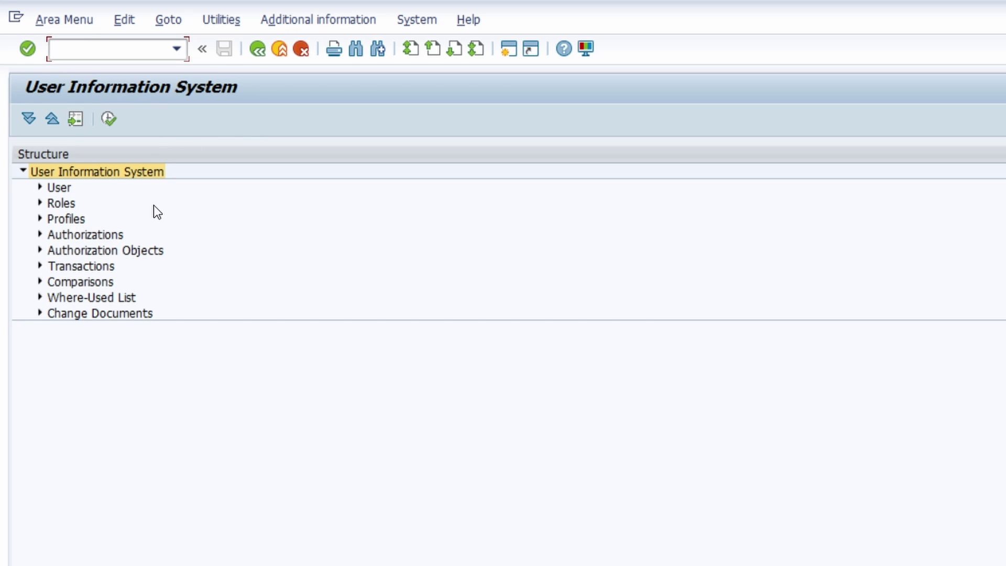
# - Expand the Authorization Objects reports in the structure tree, and briefly look through the reports under User before collapsing that node
pyautogui.click(39, 251)
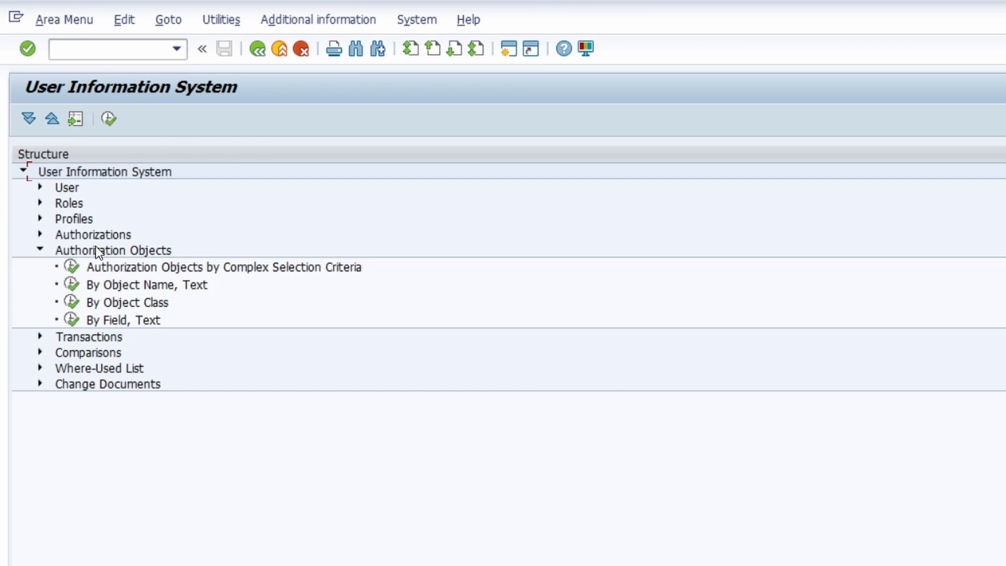
pyautogui.click(143, 252)
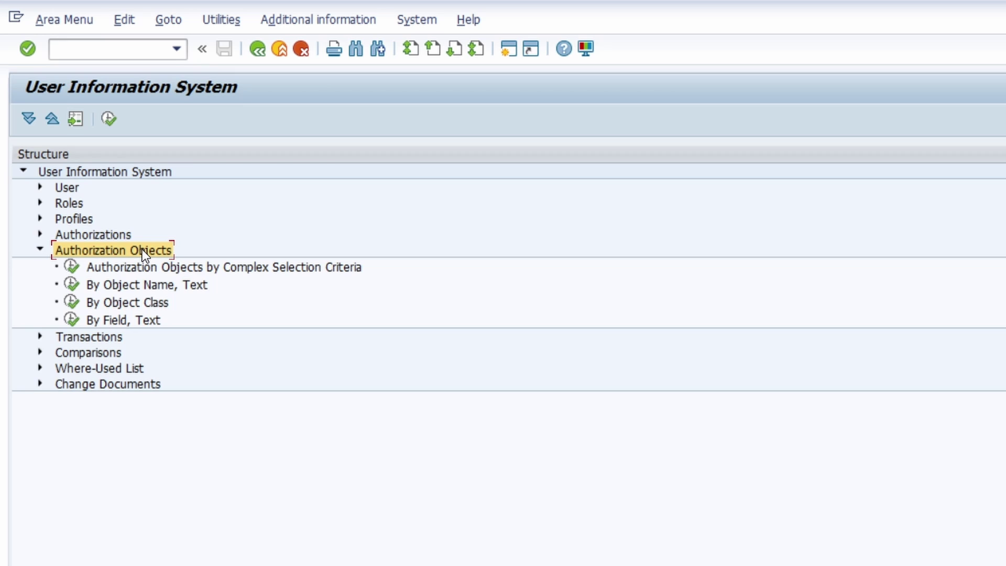
pyautogui.click(39, 187)
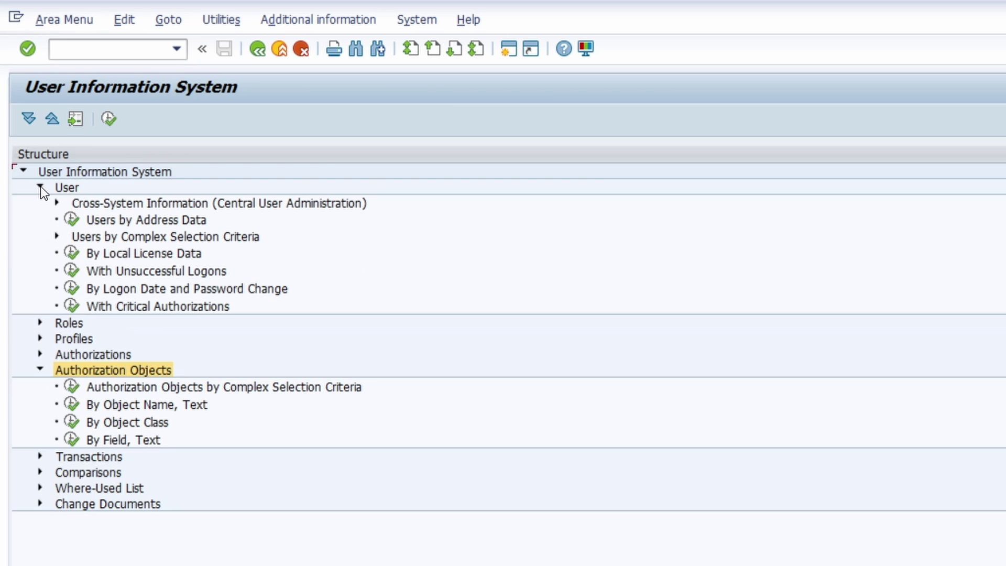
pyautogui.click(40, 187)
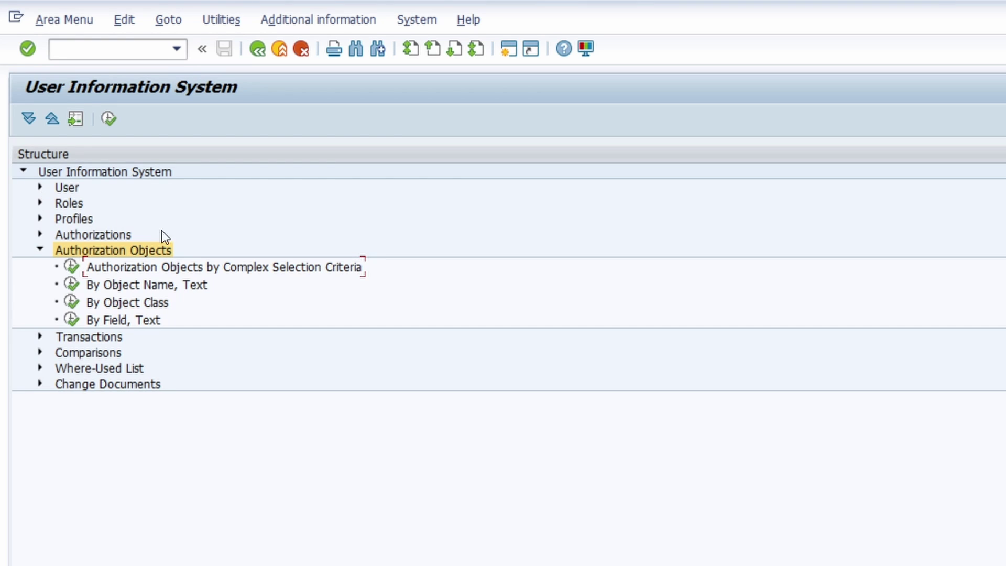
# - Run the report Authorization Objects by Complex Selection Criteria without any selection restrictions
pyautogui.click(197, 262)
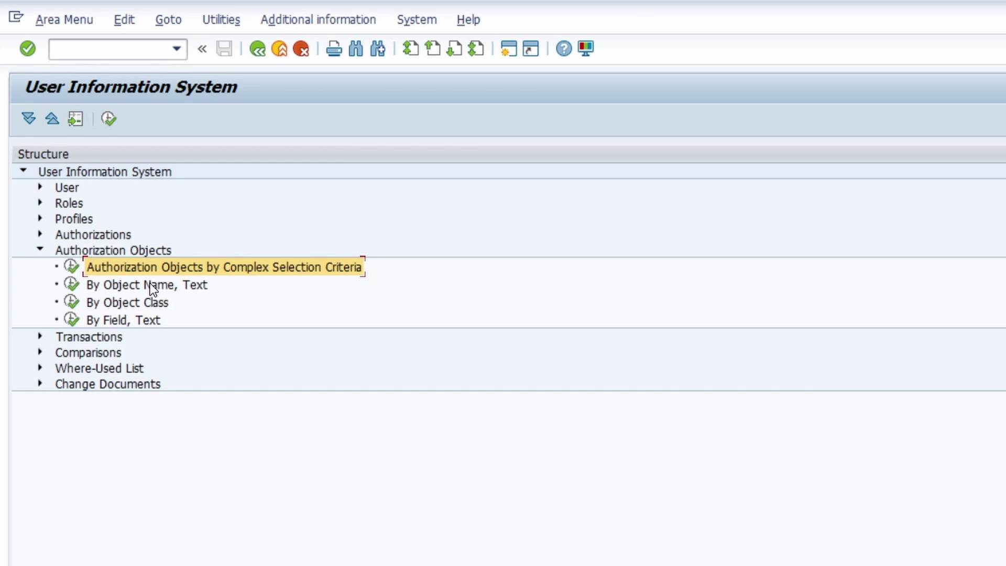
pyautogui.click(72, 267)
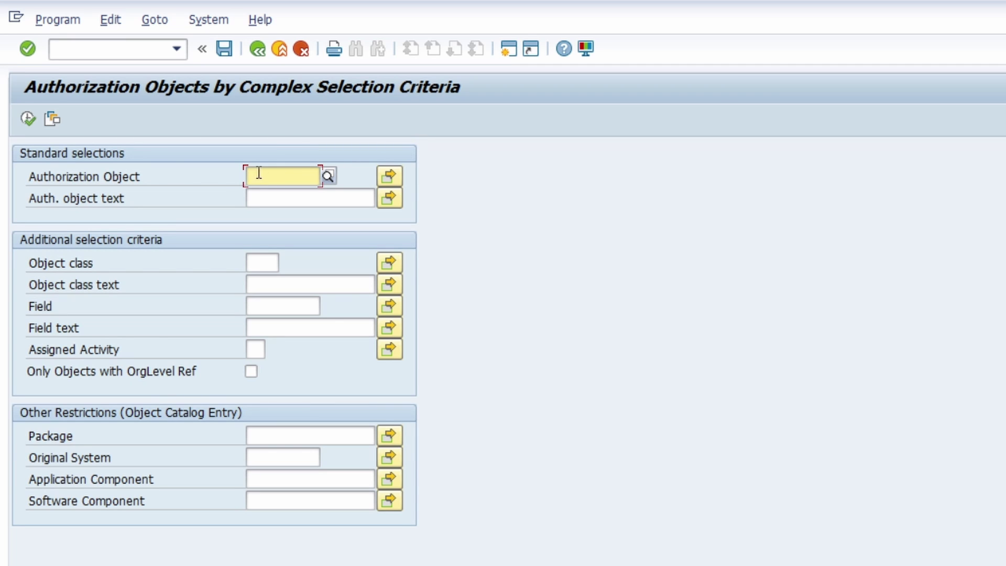
pyautogui.click(29, 122)
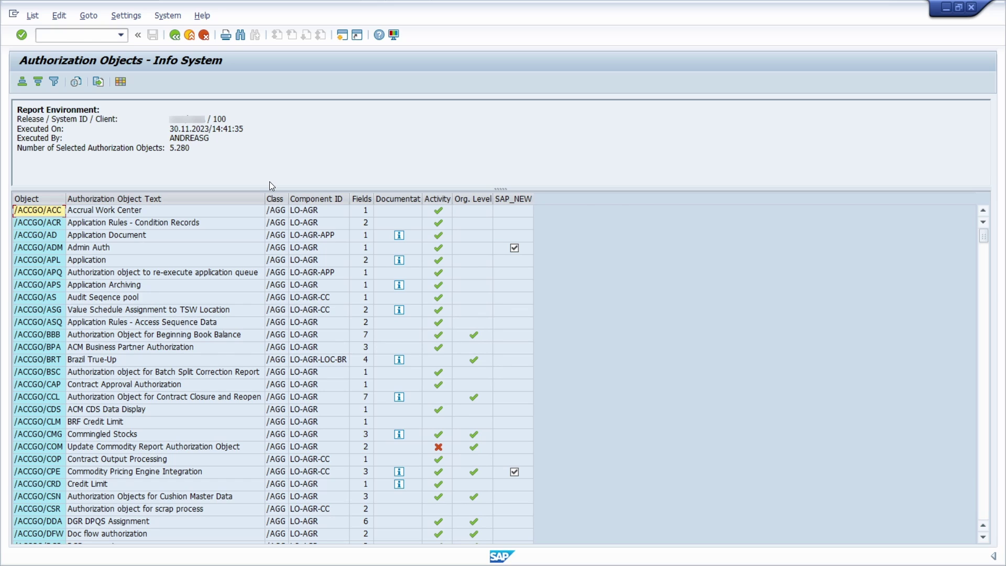
# - Open authorization object /ACCGO/ACC, review the activities defined for its field ACTVT, and close the values dialog
pyautogui.doubleClick(45, 214)
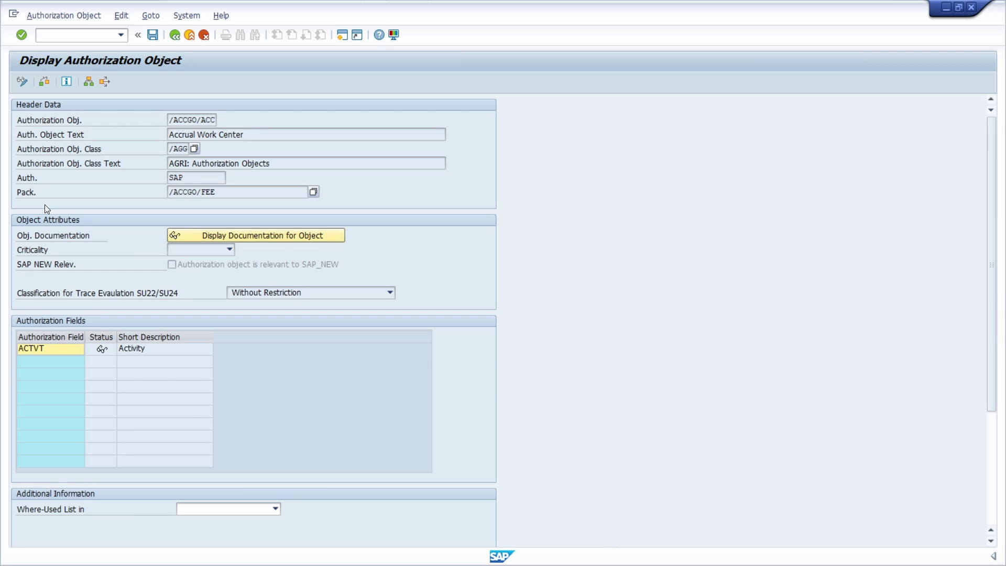
pyautogui.click(63, 353)
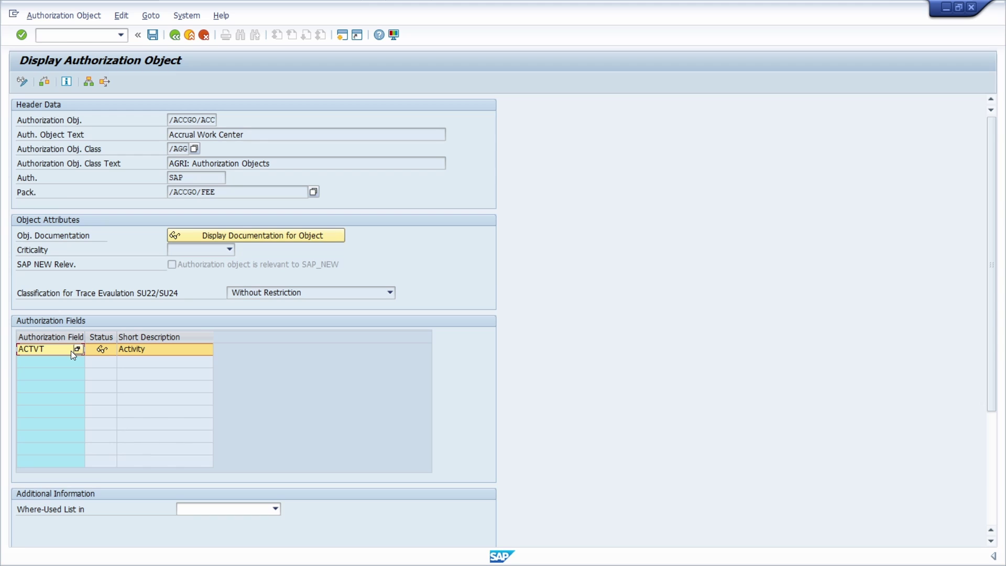
pyautogui.click(100, 352)
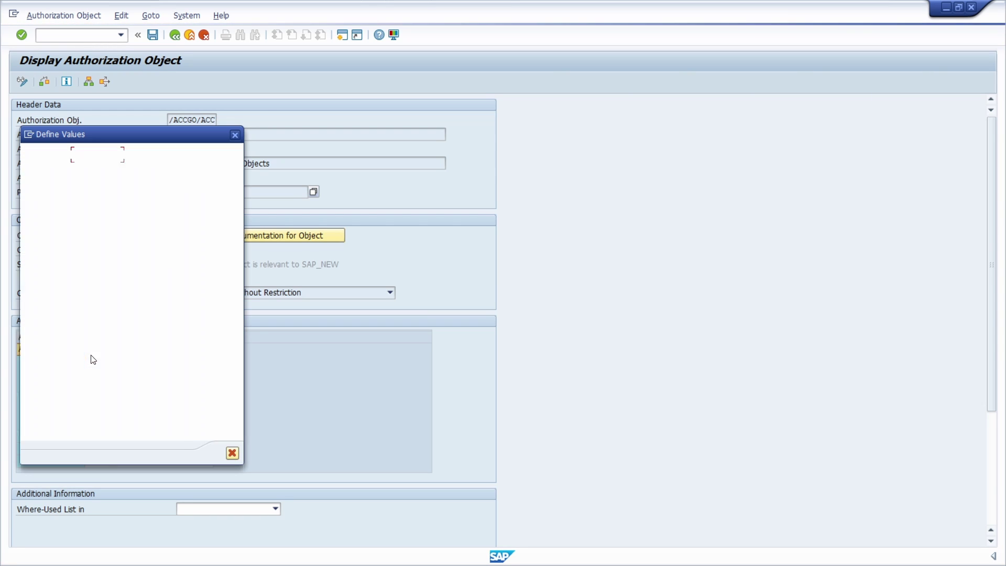
pyautogui.moveTo(148, 139); pyautogui.dragTo(361, 135)
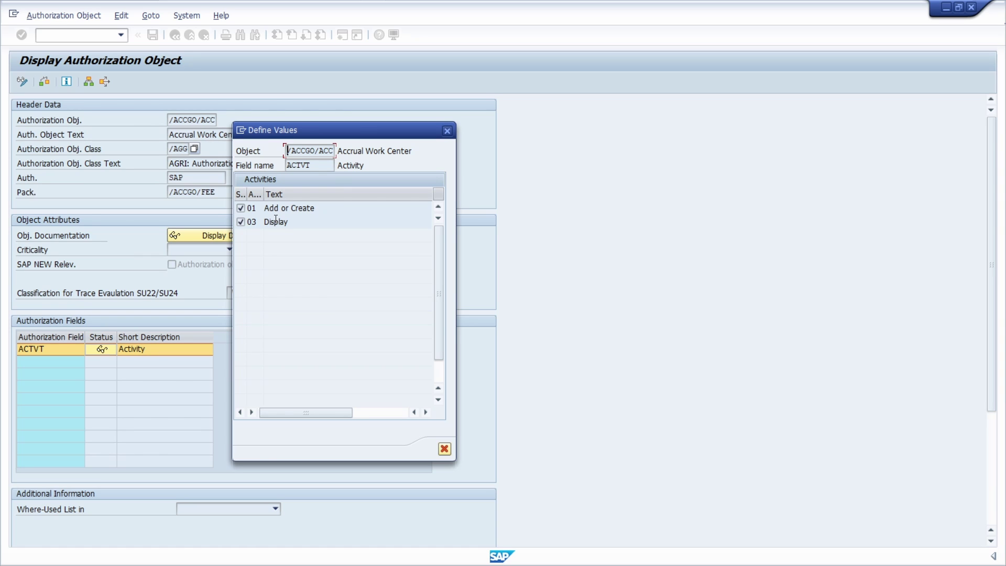
pyautogui.click(448, 132)
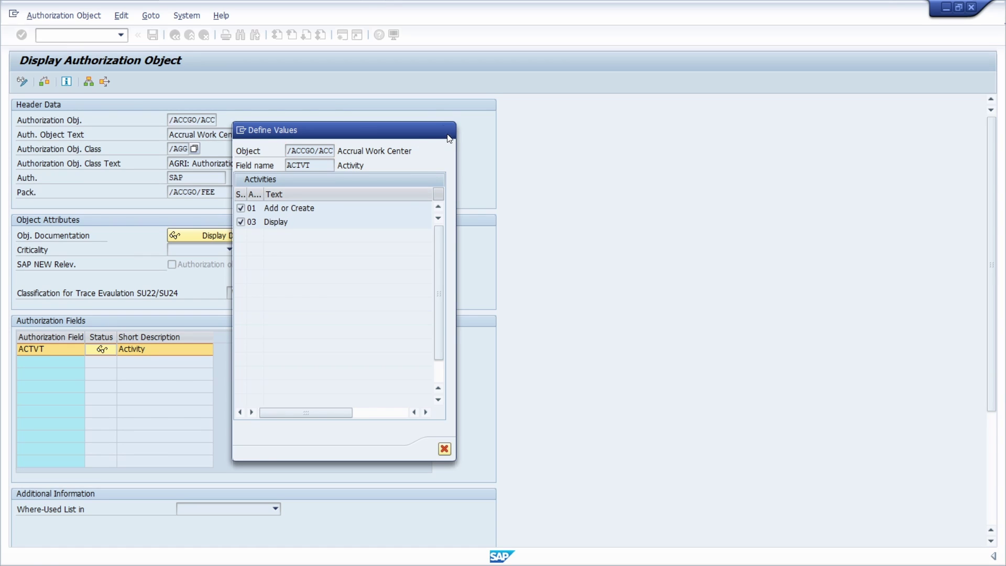